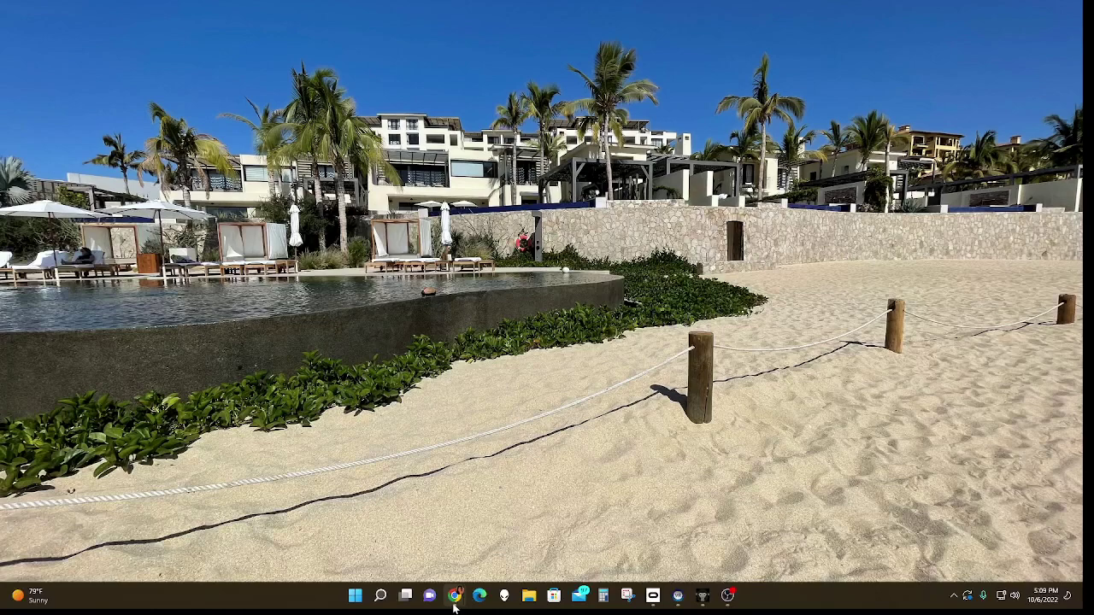
Step: Bring the Chrome window showing the BabyBus YouTube channel to the front from the taskbar
left_click(440, 548)
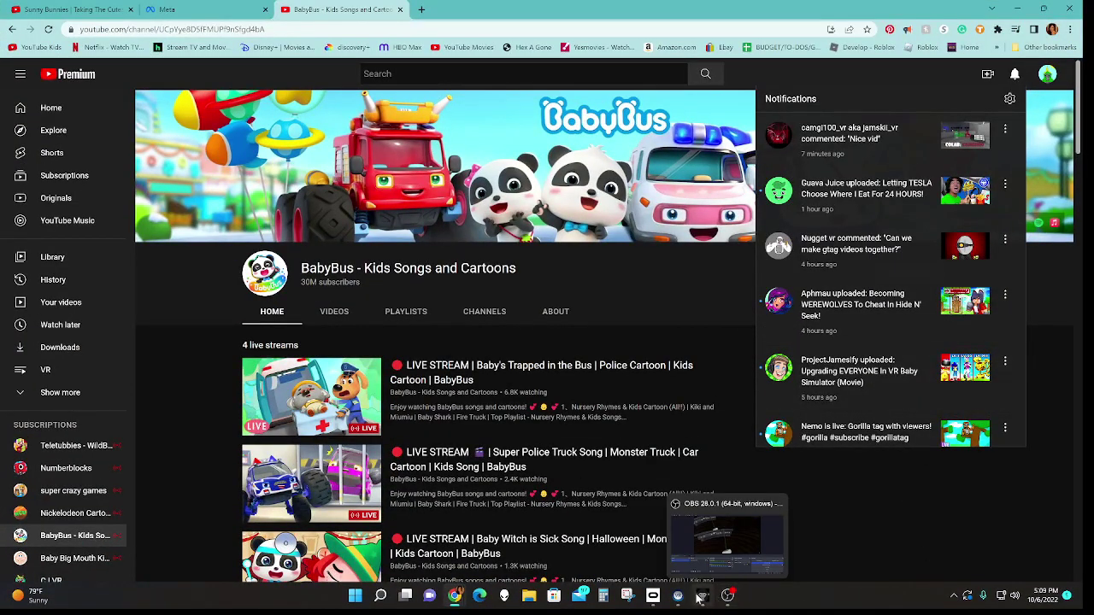
left_click(714, 538)
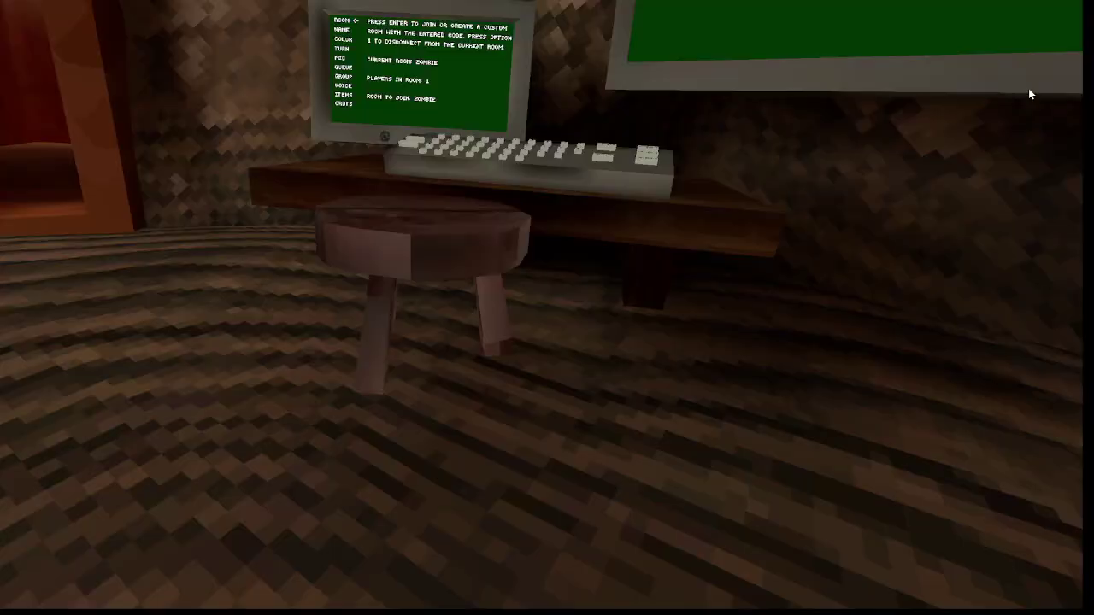